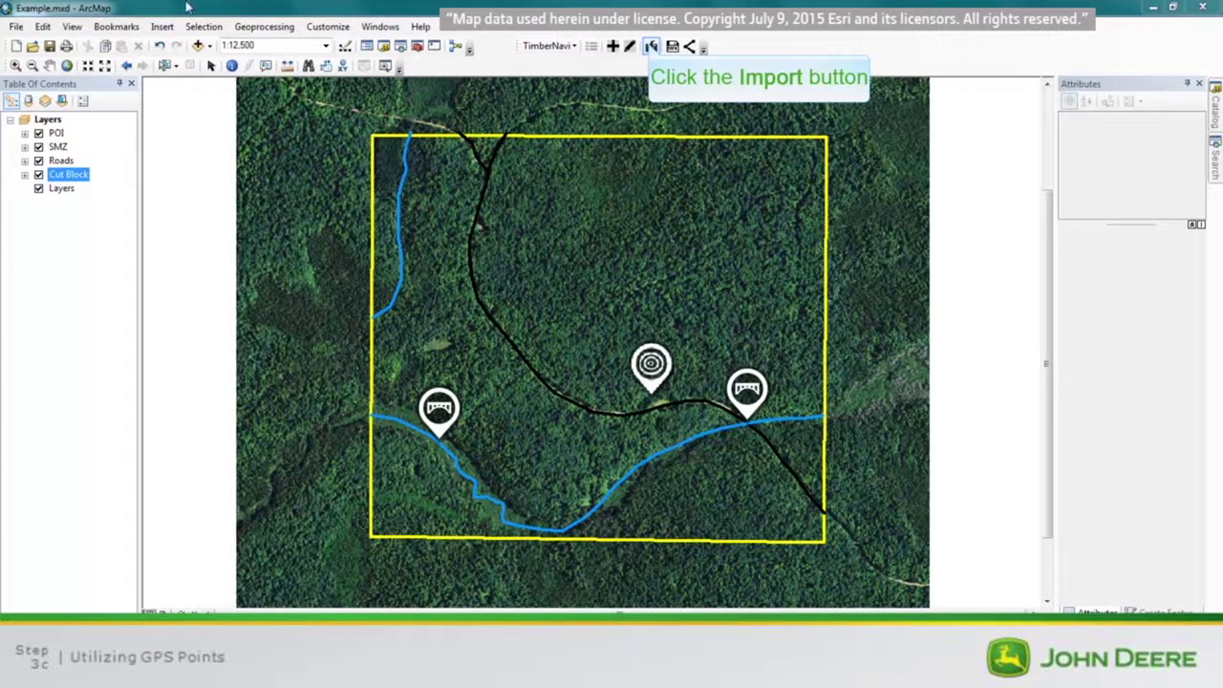
# Import the Corners & Landings.kml file from the Example project folder, leaving the alarm option off
pyautogui.click(651, 48)
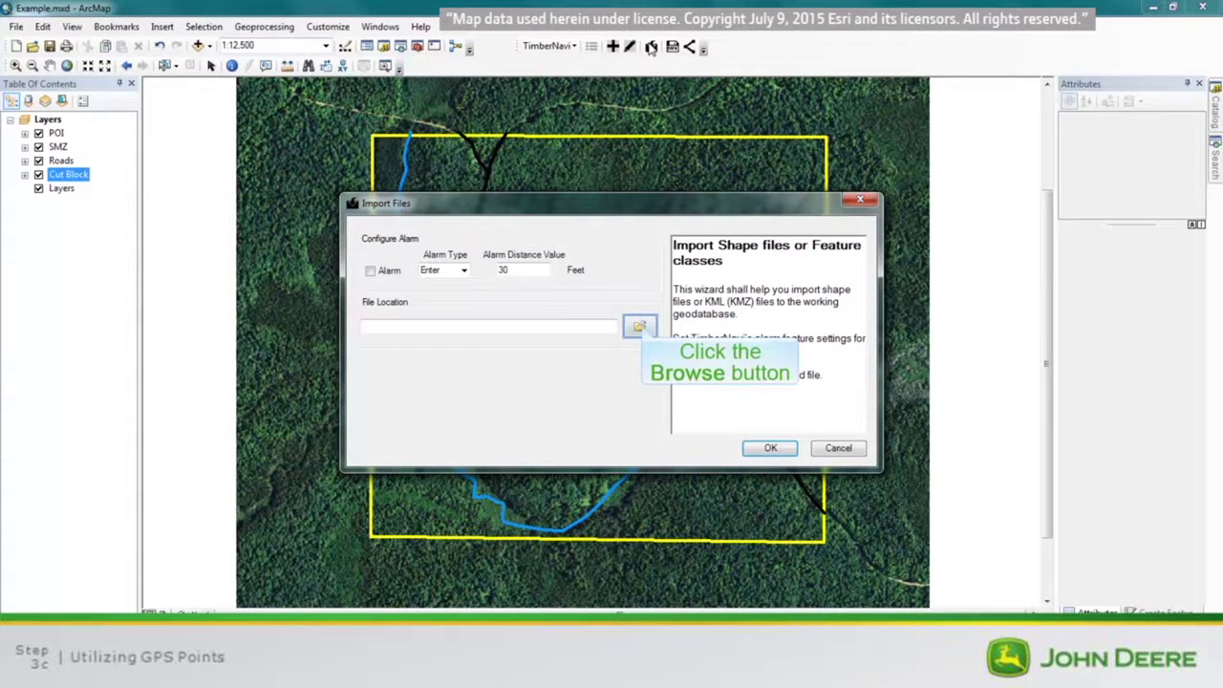
pyautogui.click(640, 328)
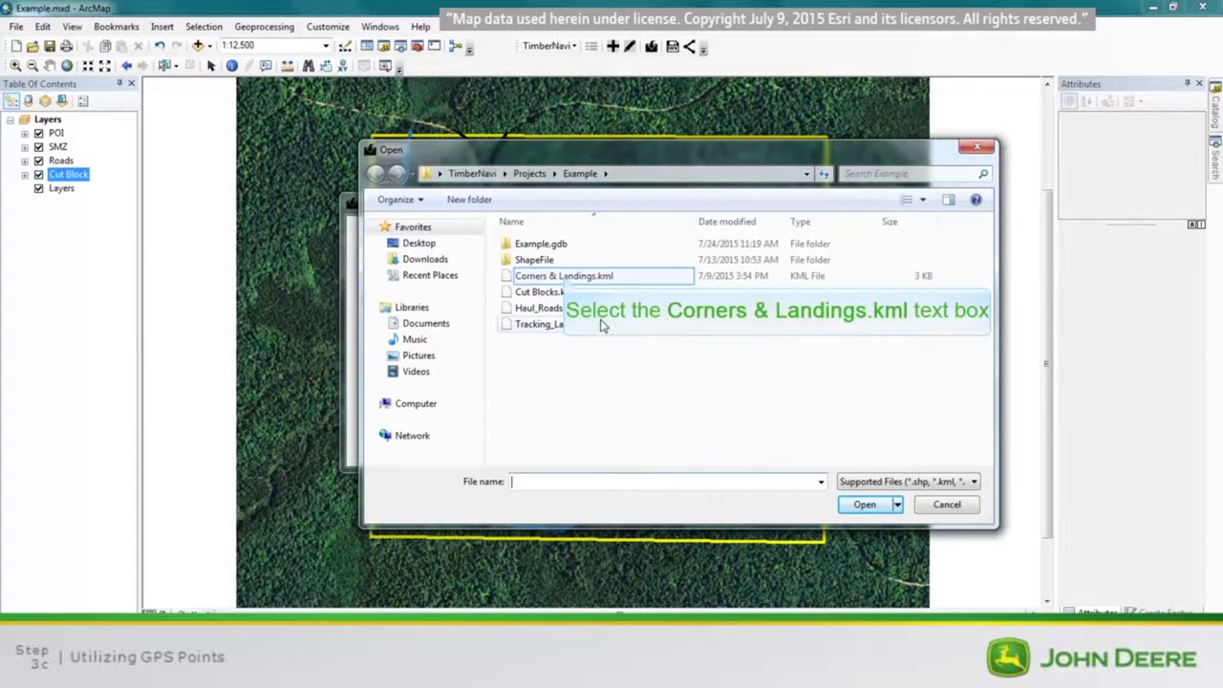
pyautogui.click(565, 278)
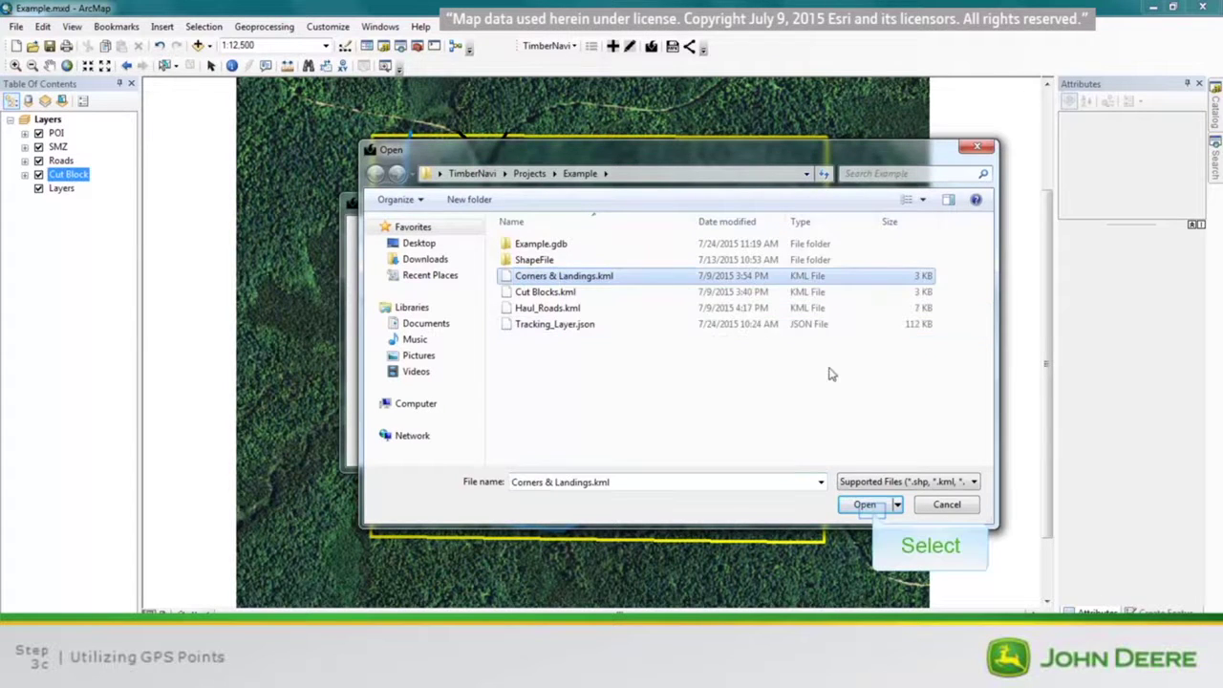
pyautogui.click(868, 508)
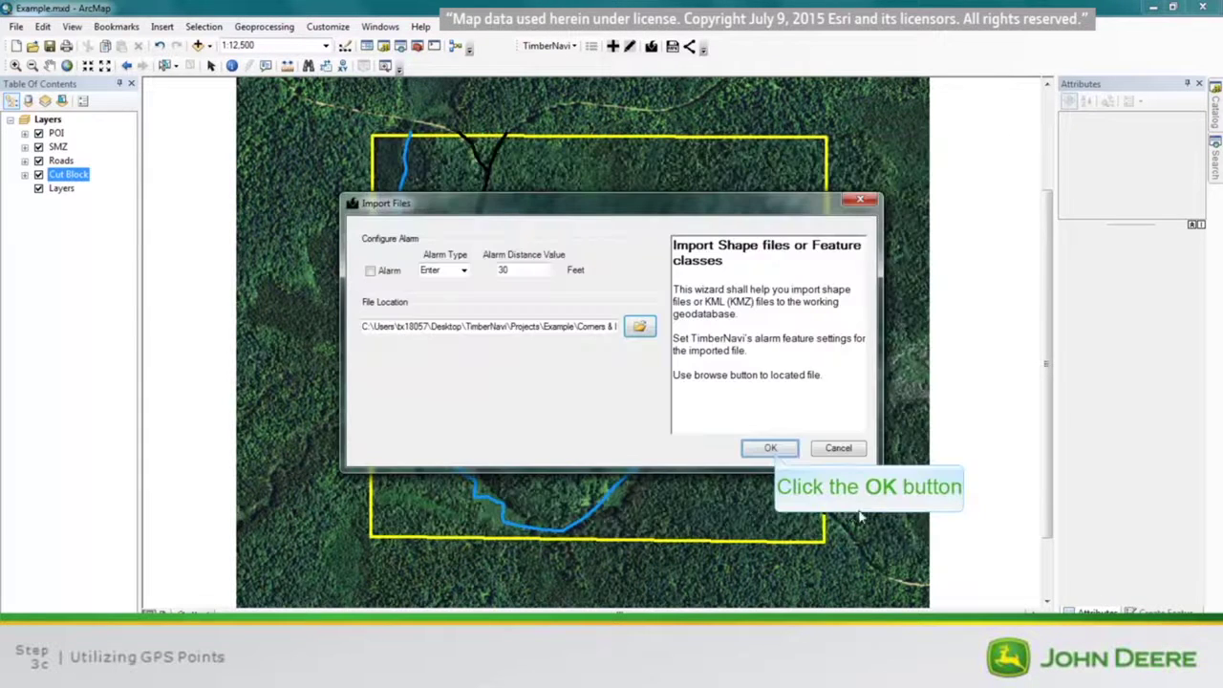
pyautogui.click(772, 449)
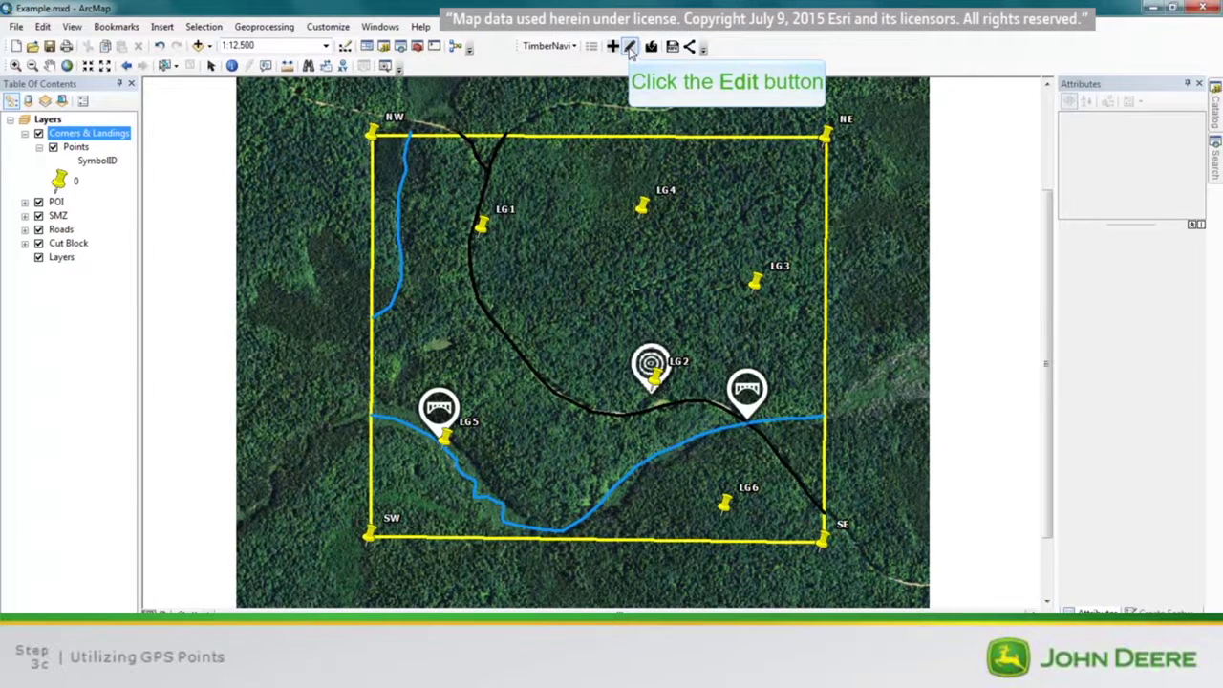
# Delete the existing cut block boundary from the map and end the editing session with the change saved
pyautogui.click(629, 48)
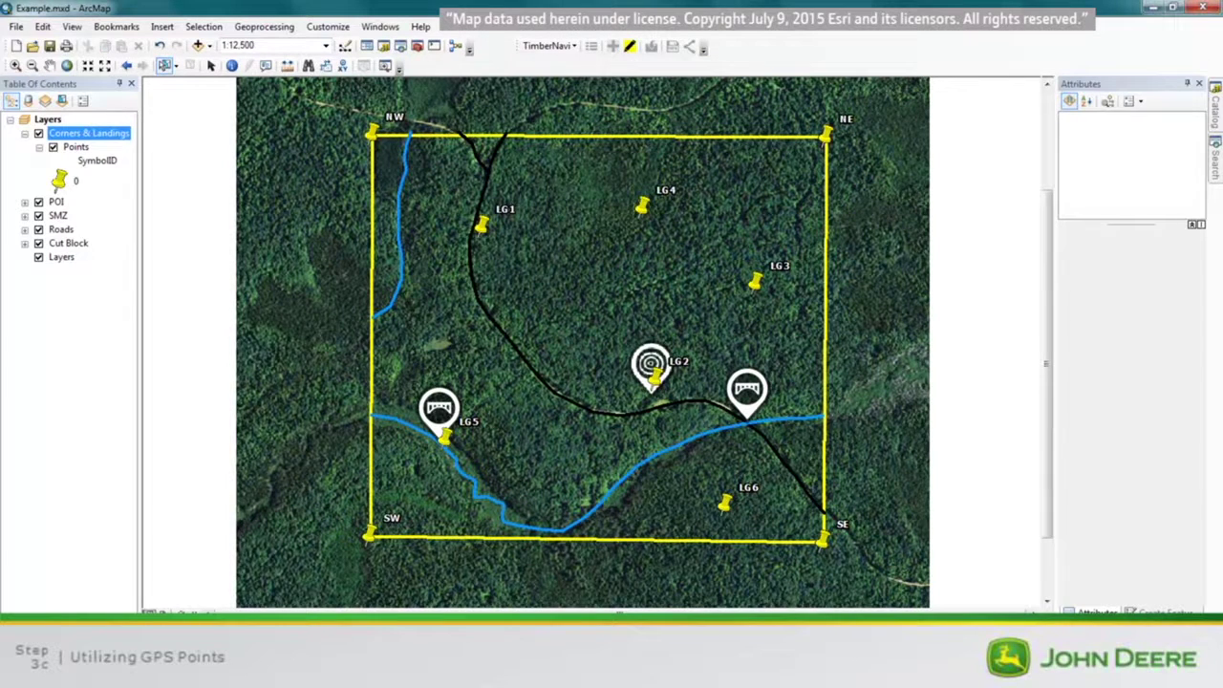
pyautogui.click(743, 188)
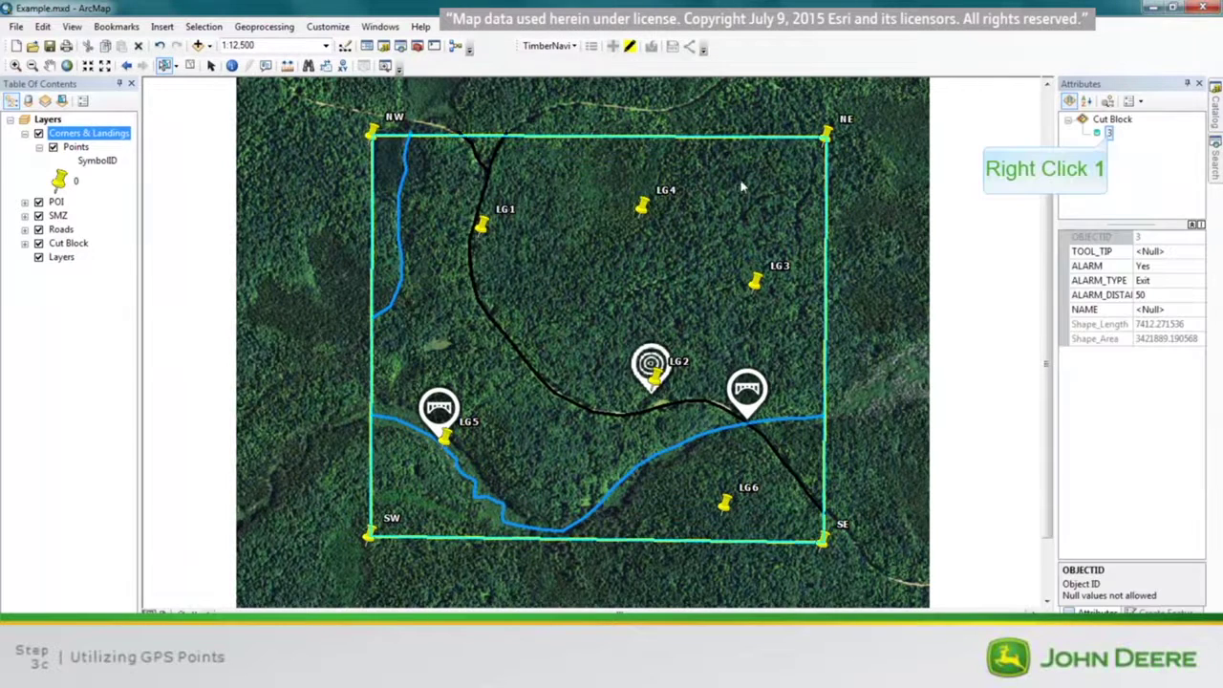
pyautogui.rightClick(1109, 139)
pyautogui.click(1101, 252)
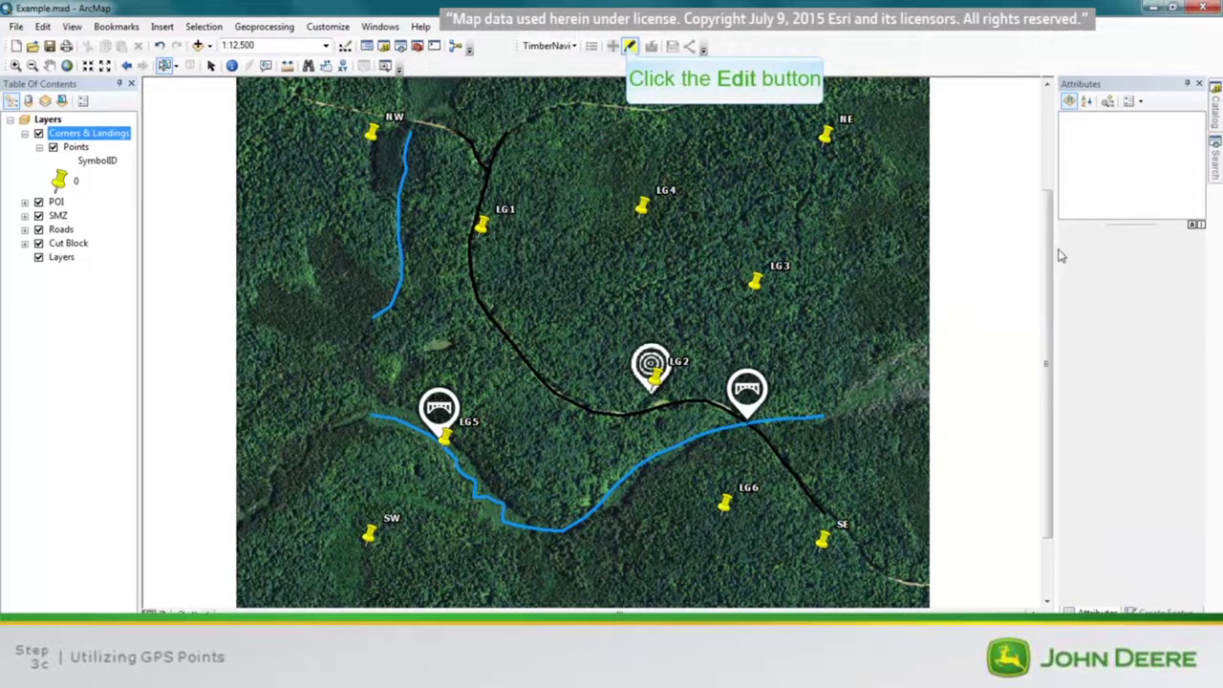
pyautogui.click(630, 47)
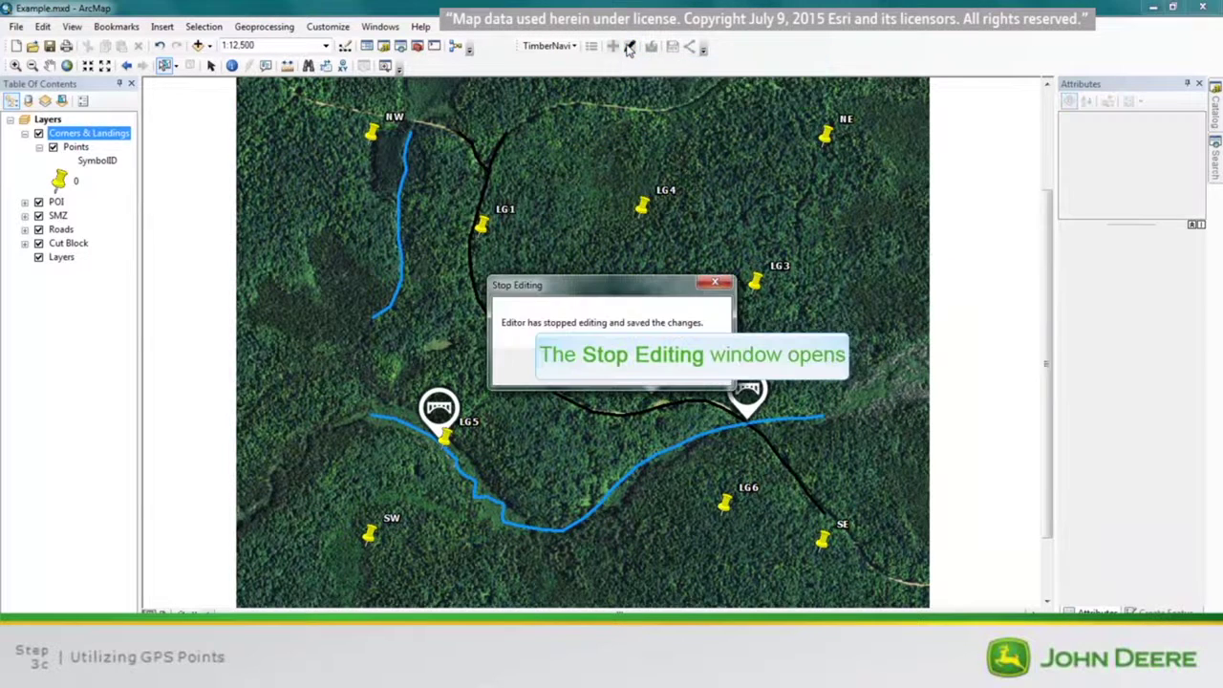
pyautogui.click(698, 373)
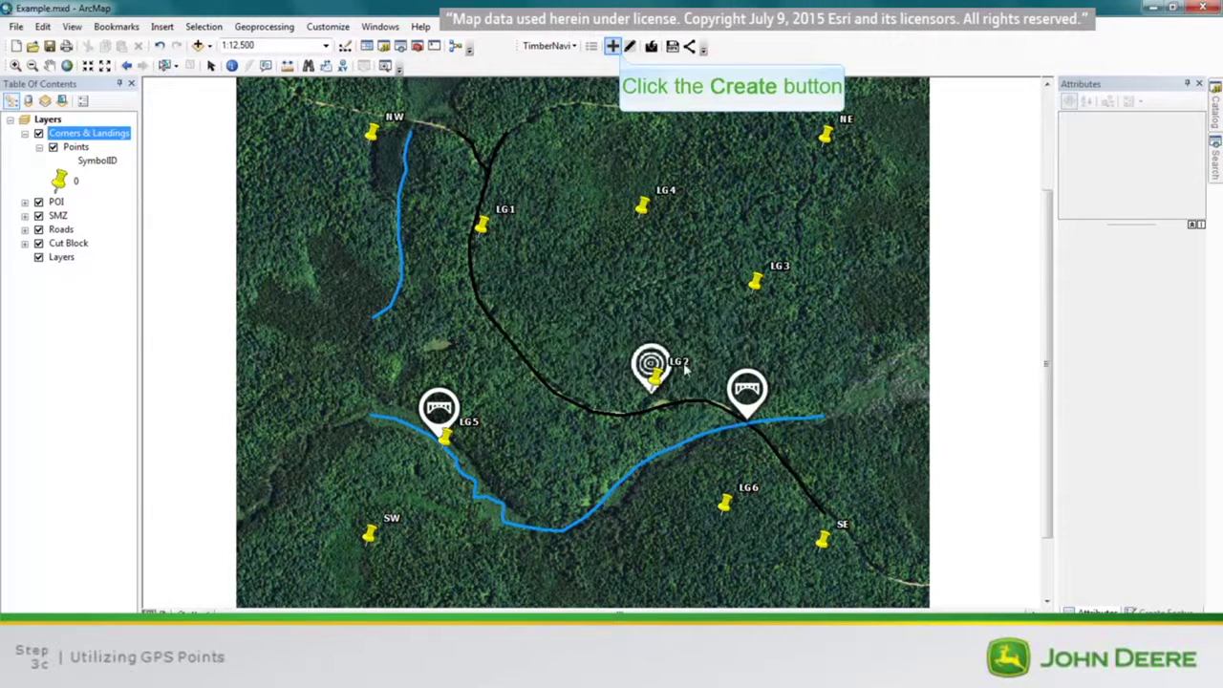
# Draw a new Cut Block polygon snapped to the NW, SW, SE and NE corner points
pyautogui.click(617, 50)
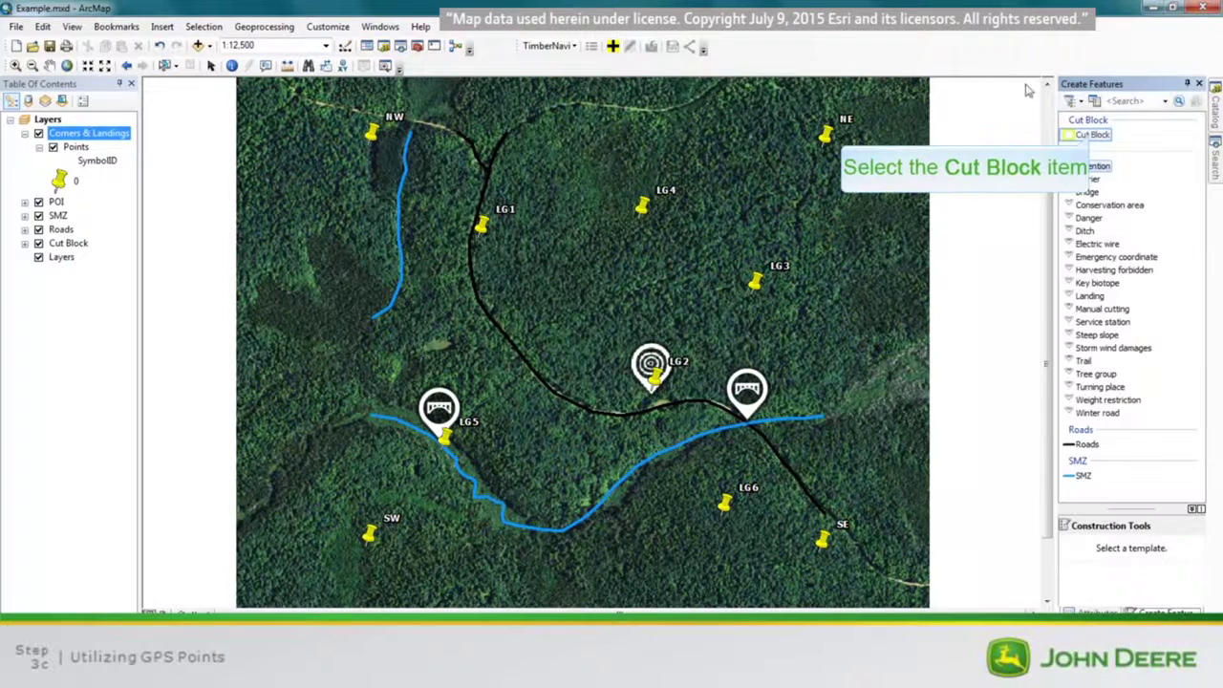
pyautogui.click(1092, 134)
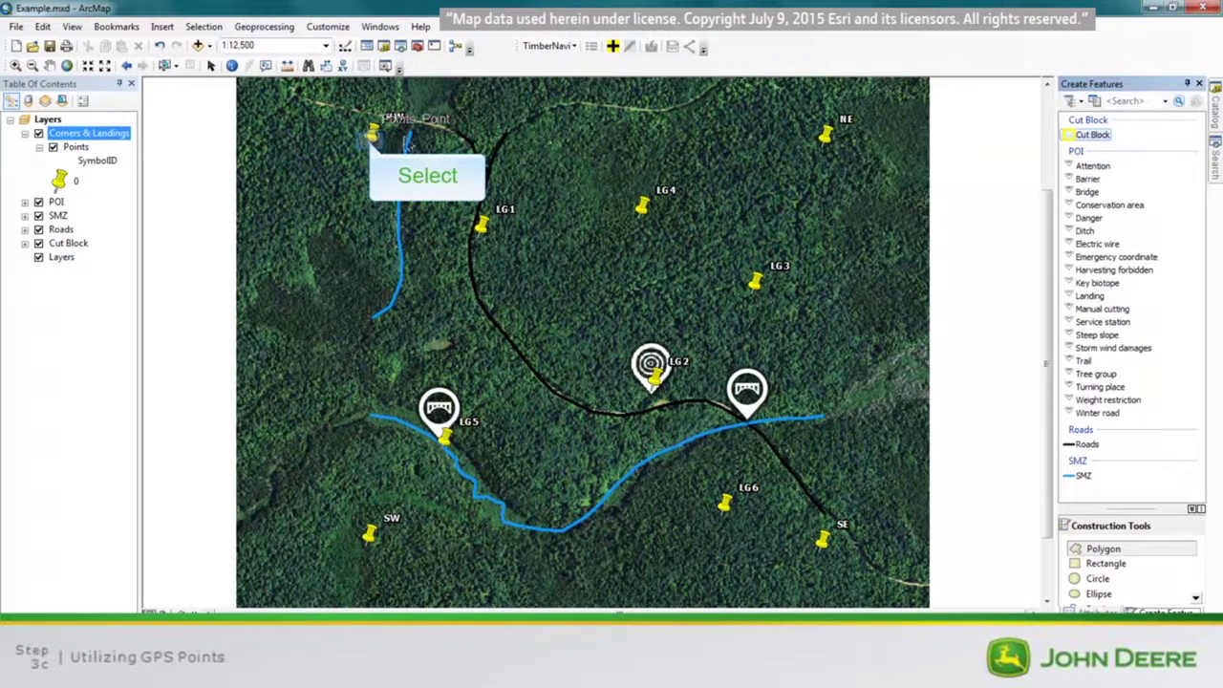
pyautogui.click(373, 136)
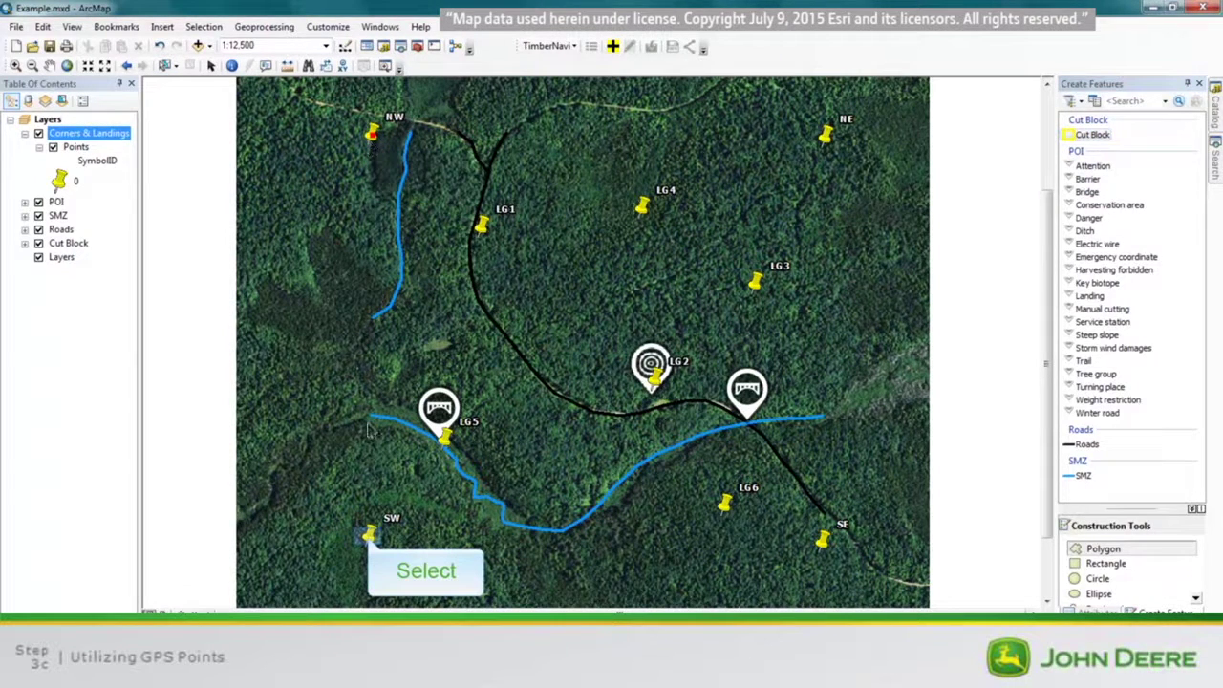
pyautogui.click(369, 536)
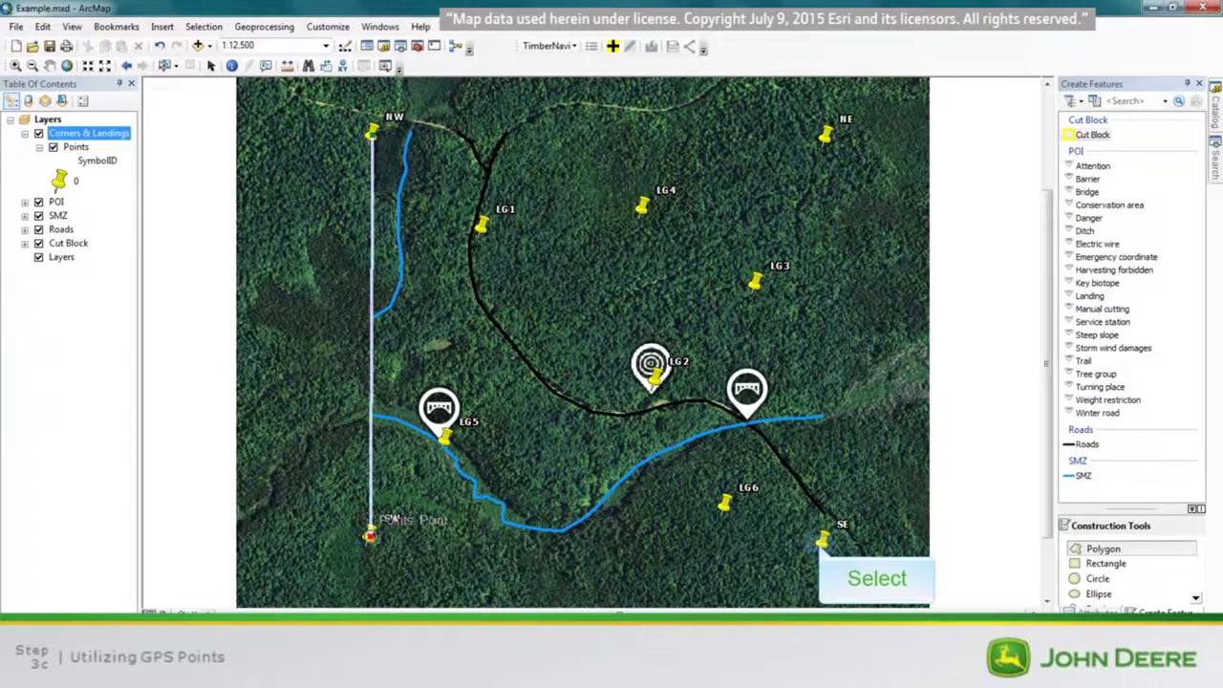
pyautogui.click(823, 542)
pyautogui.doubleClick(826, 137)
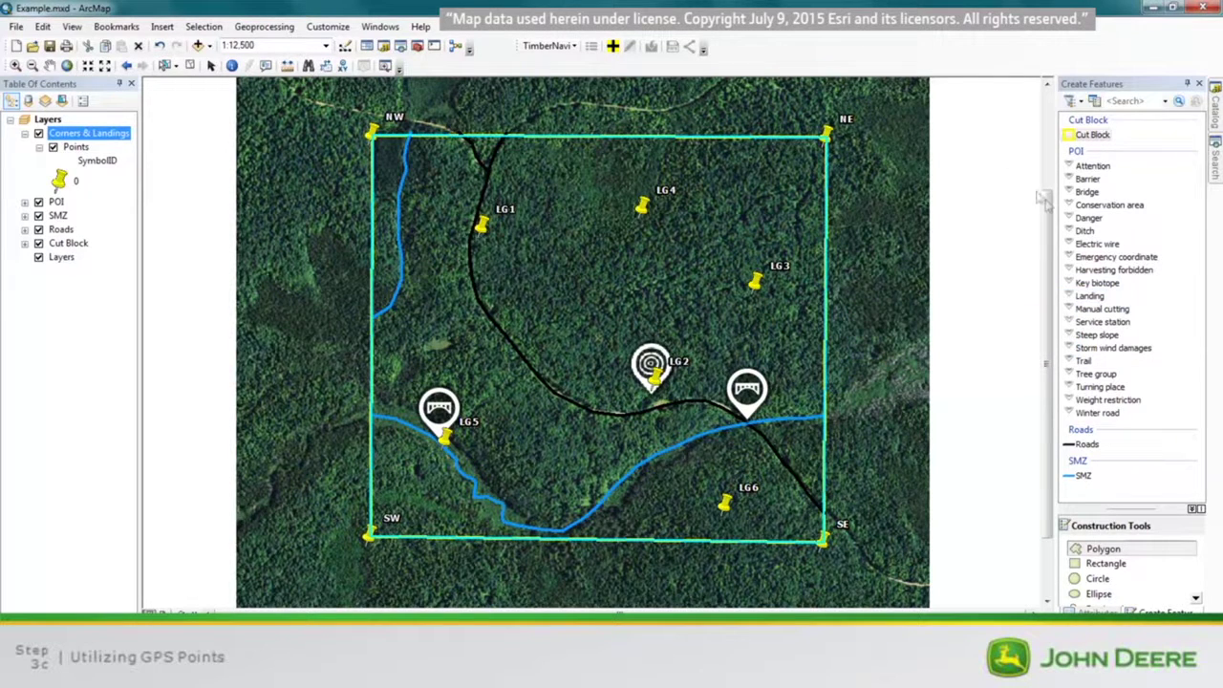
# Place Landing markers on the LG5, LG1, LG4, LG3, LG6 and LG2 points, and end the feature creation session
pyautogui.click(1083, 300)
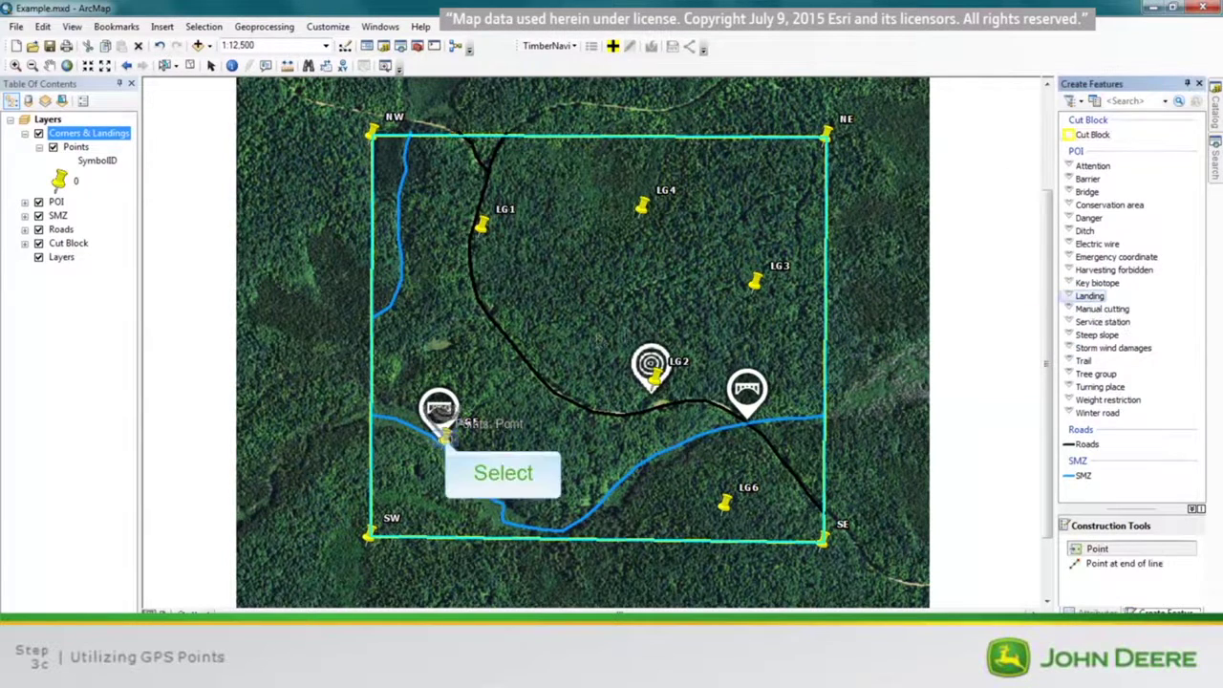
pyautogui.click(446, 438)
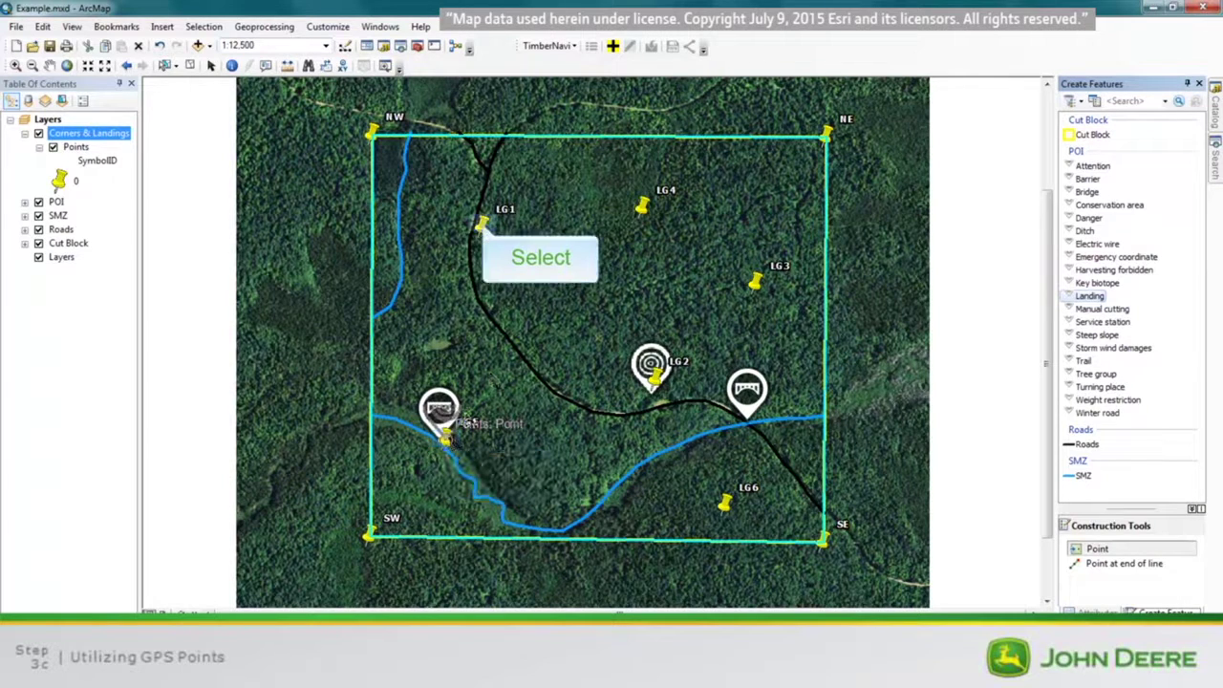
pyautogui.click(483, 225)
pyautogui.click(645, 215)
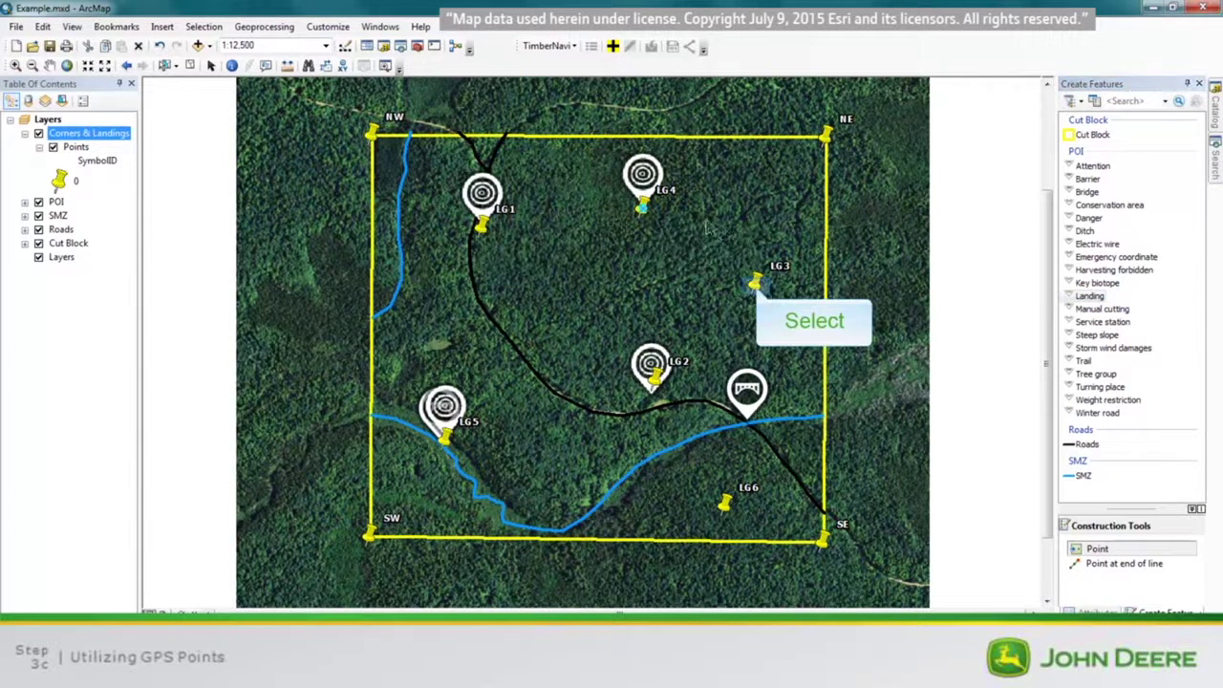
pyautogui.click(755, 291)
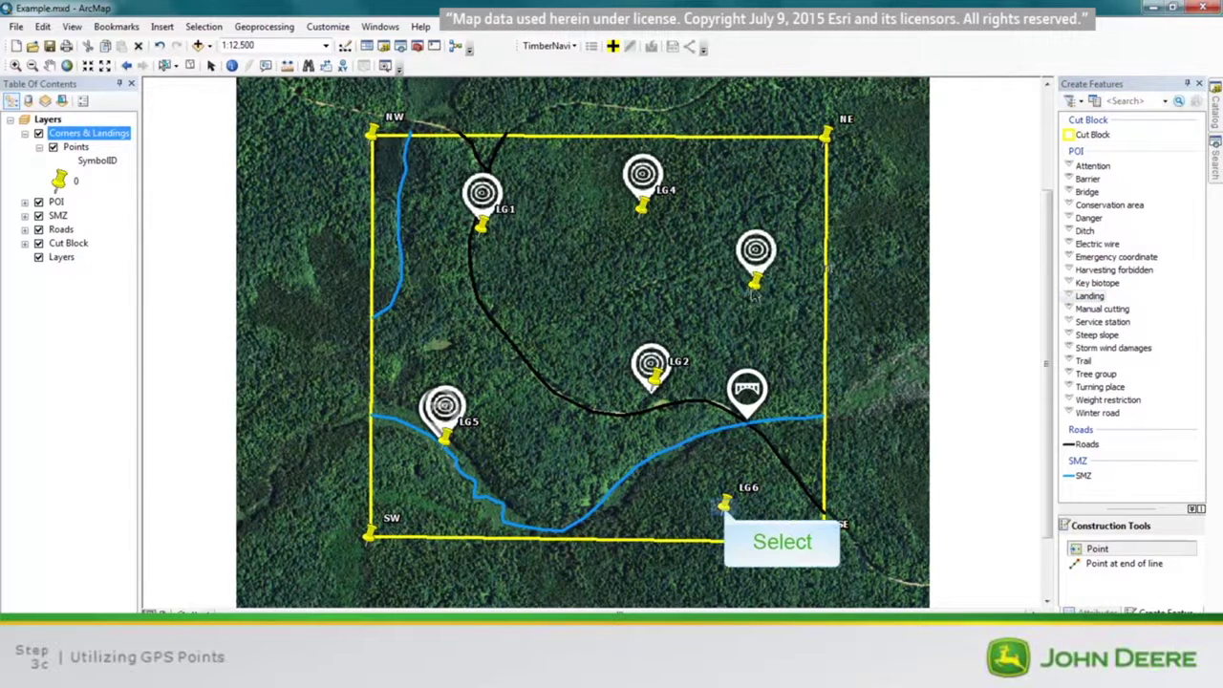
pyautogui.click(725, 507)
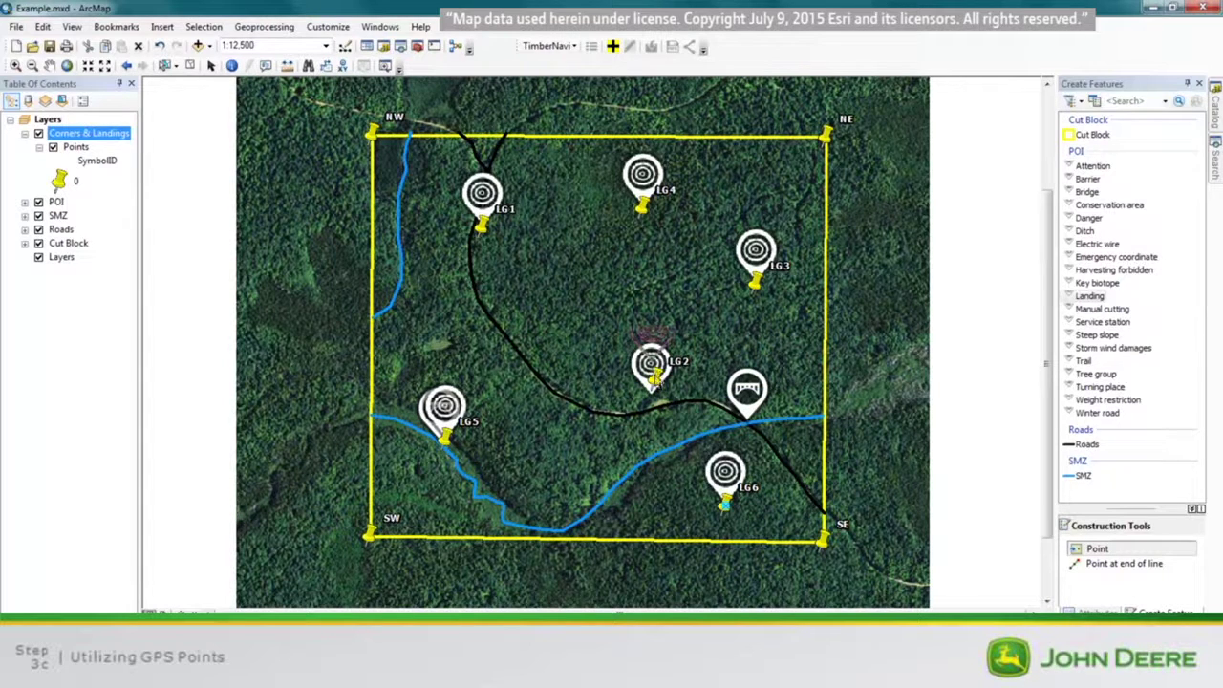
pyautogui.moveTo(658, 380); pyautogui.dragTo(662, 364)
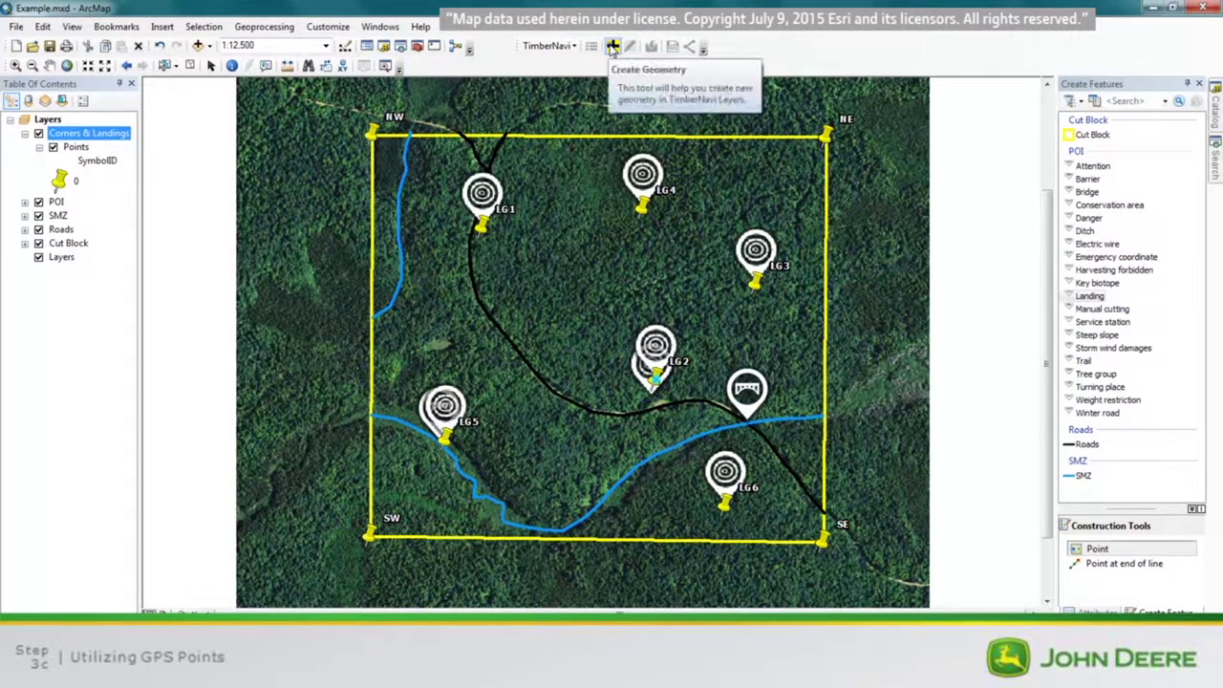
pyautogui.click(613, 47)
pyautogui.click(693, 367)
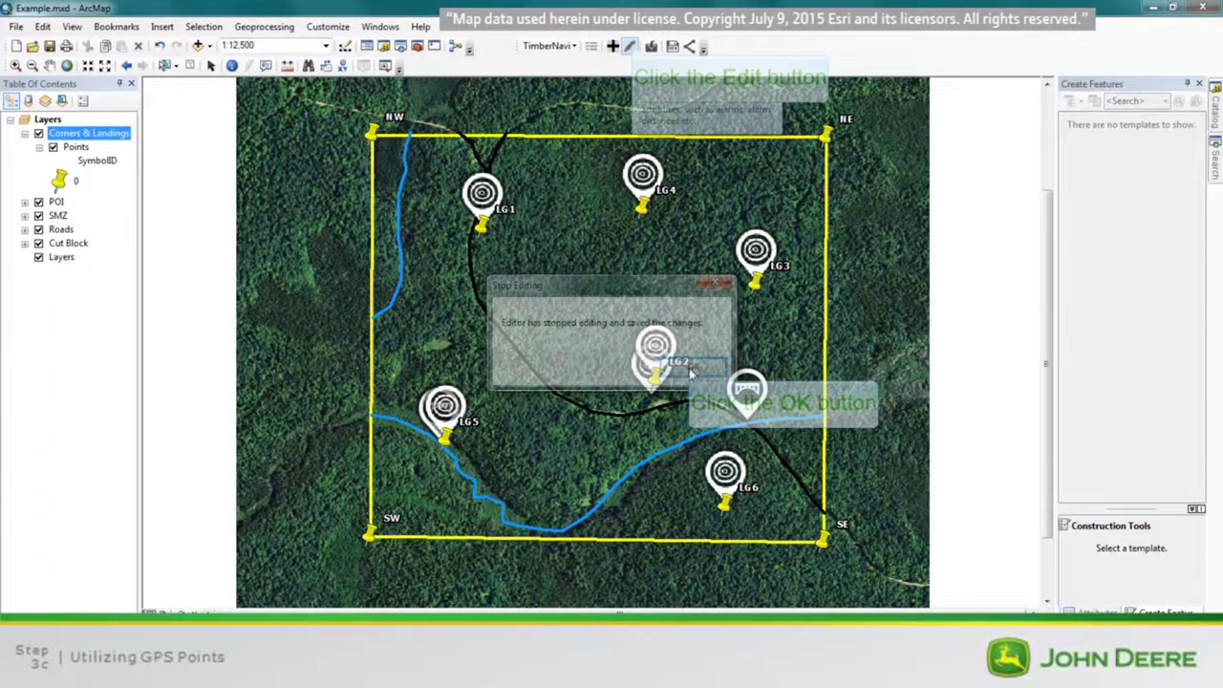
# Delete the old Landing AF marker beside LG2 and end the editing session with the change saved
pyautogui.click(630, 46)
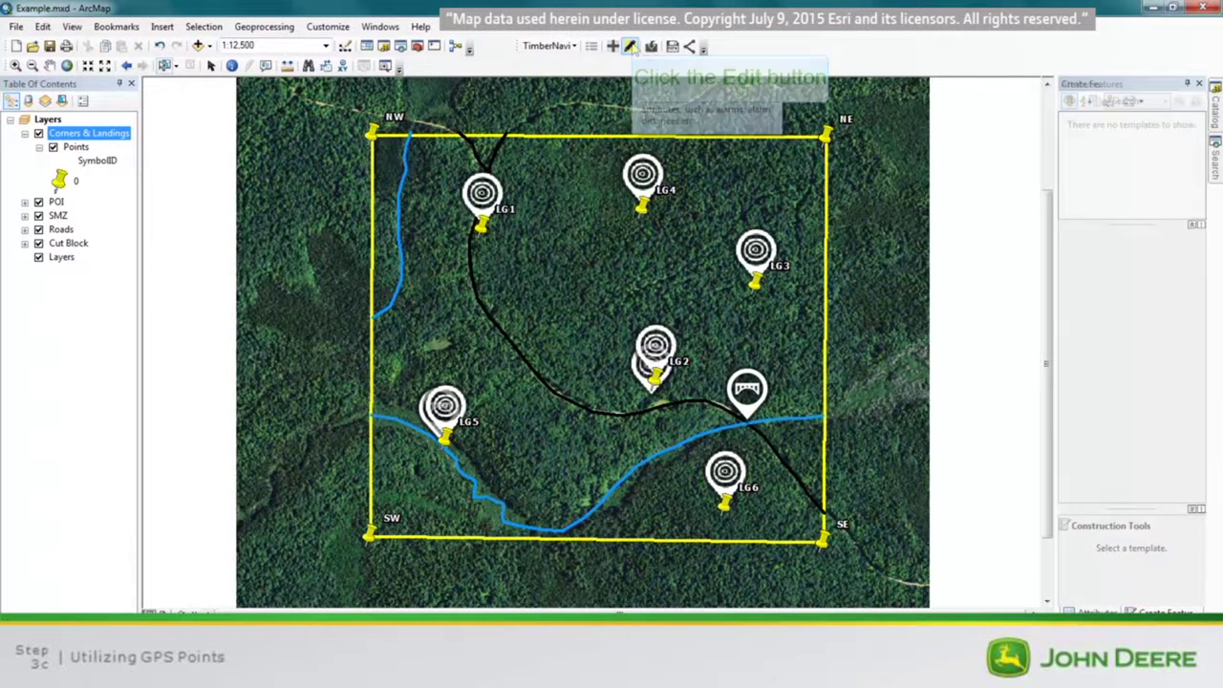
pyautogui.moveTo(617, 308)
pyautogui.mouseDown()
pyautogui.moveTo(702, 449)
pyautogui.moveTo(686, 424)
pyautogui.mouseUp()
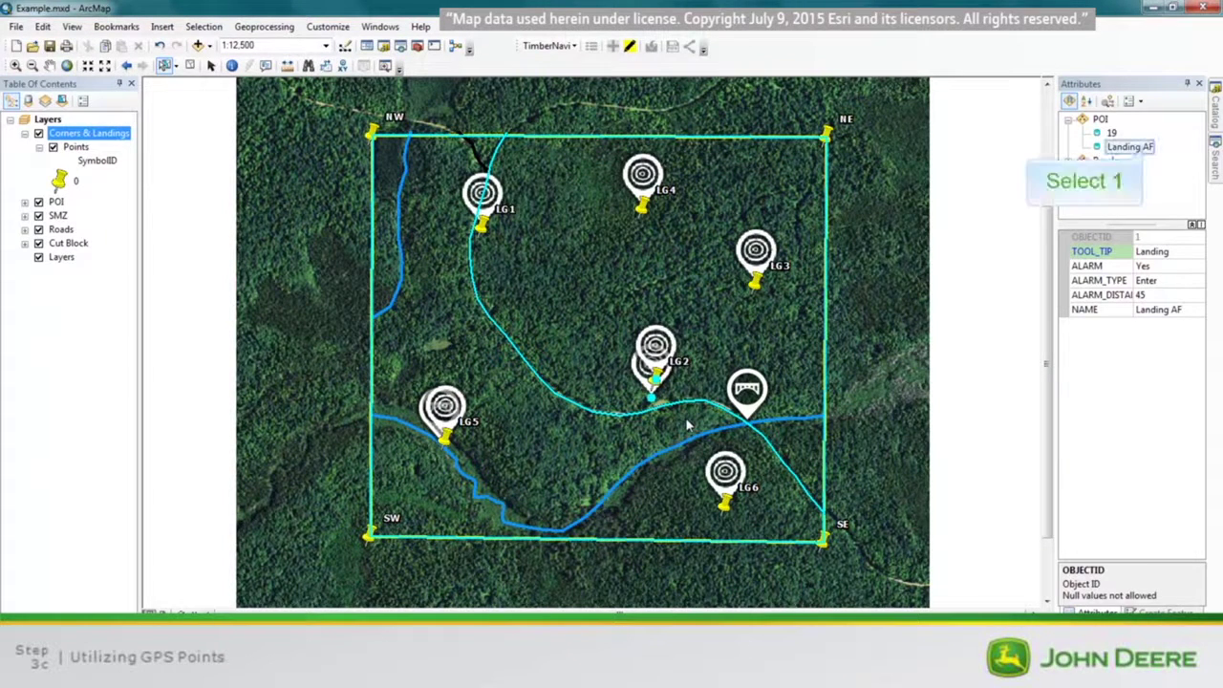
pyautogui.rightClick(1128, 147)
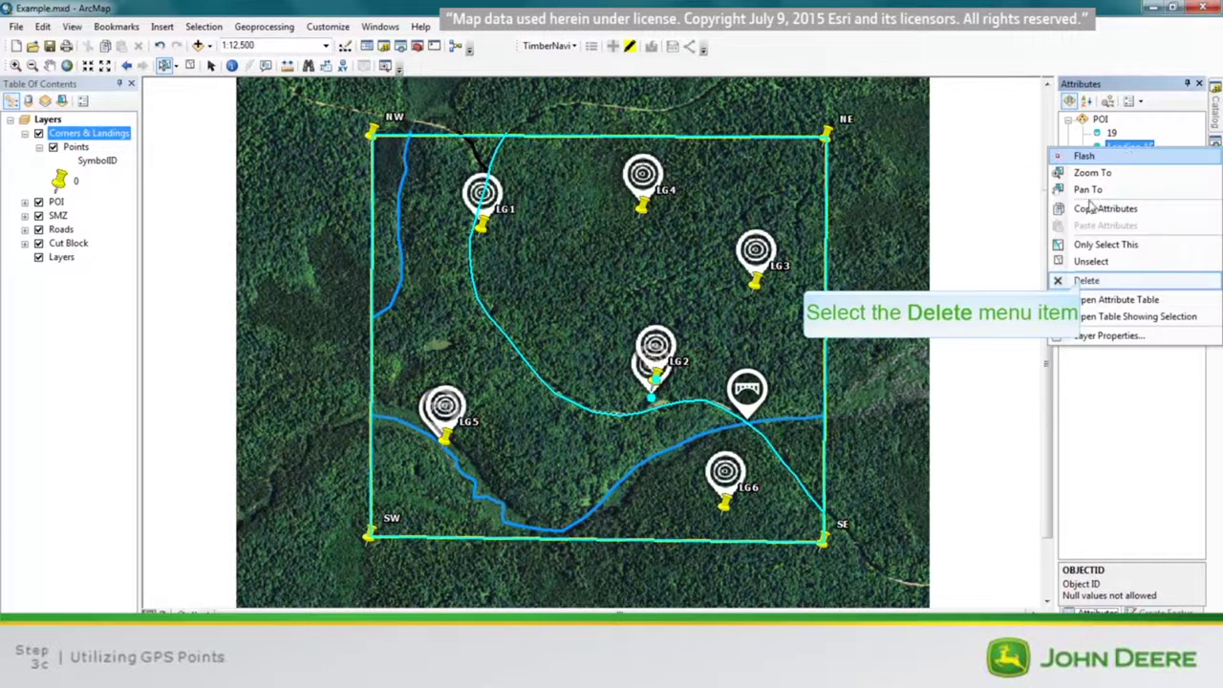
pyautogui.click(1087, 281)
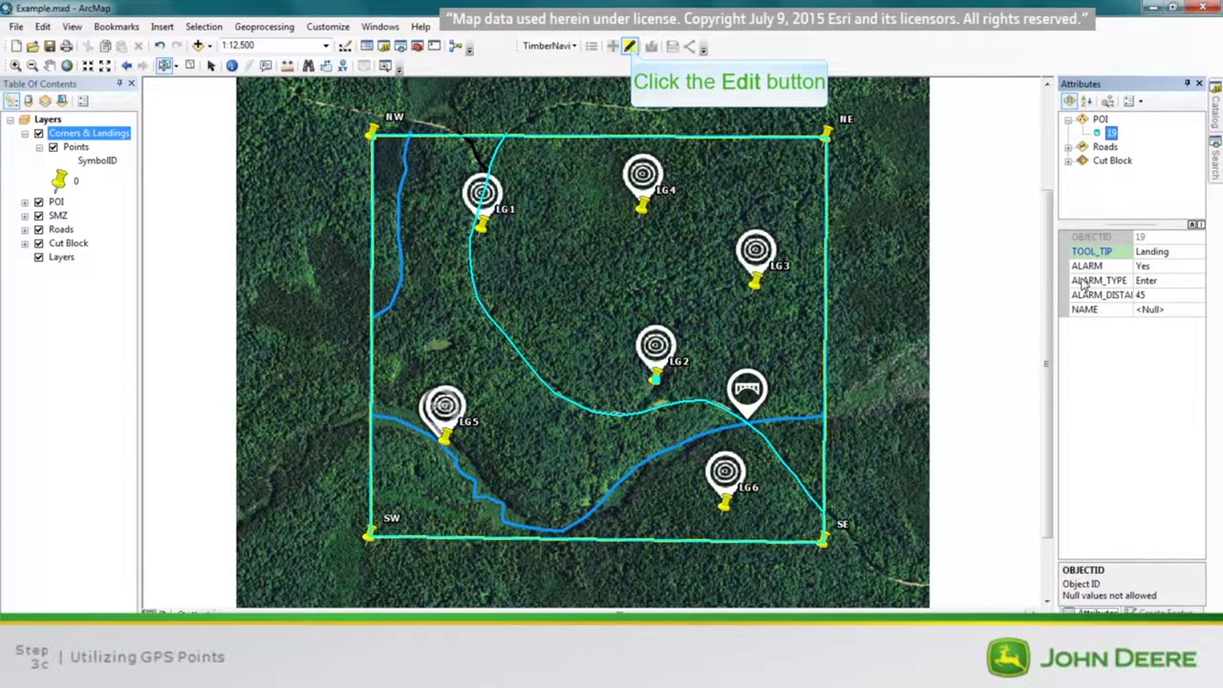
pyautogui.click(631, 48)
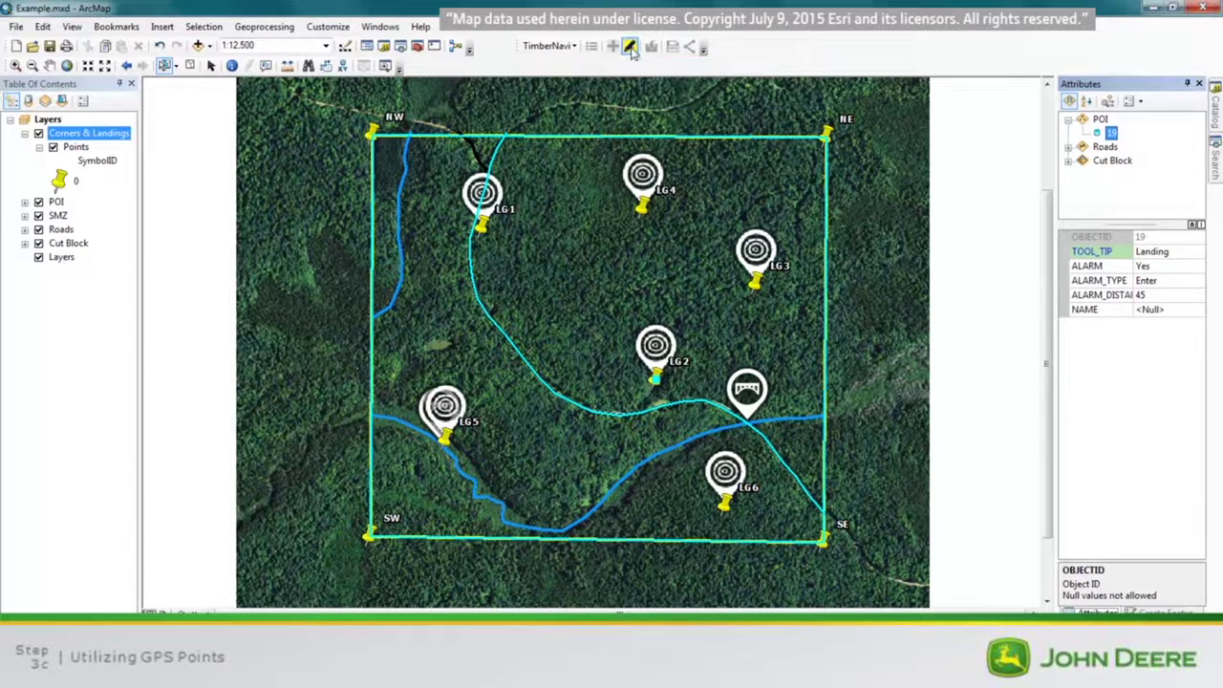
pyautogui.press('Return')
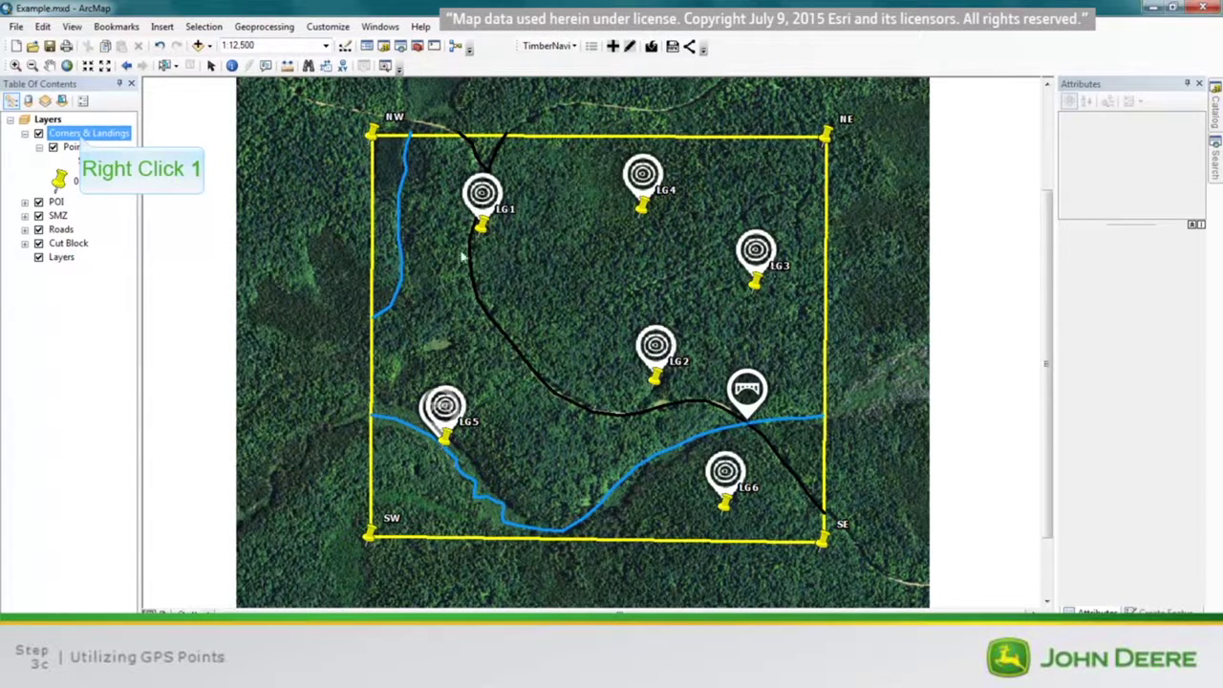
# Remove the Corners & Landings layer from the map
pyautogui.rightClick(82, 136)
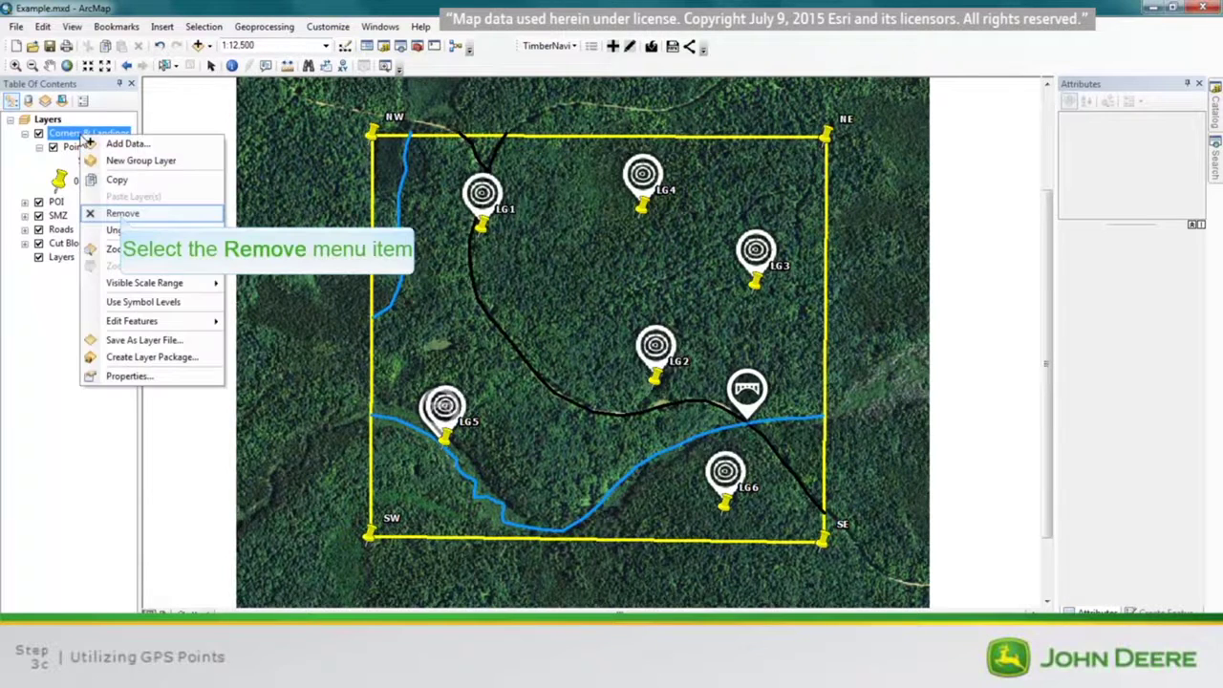
pyautogui.click(121, 214)
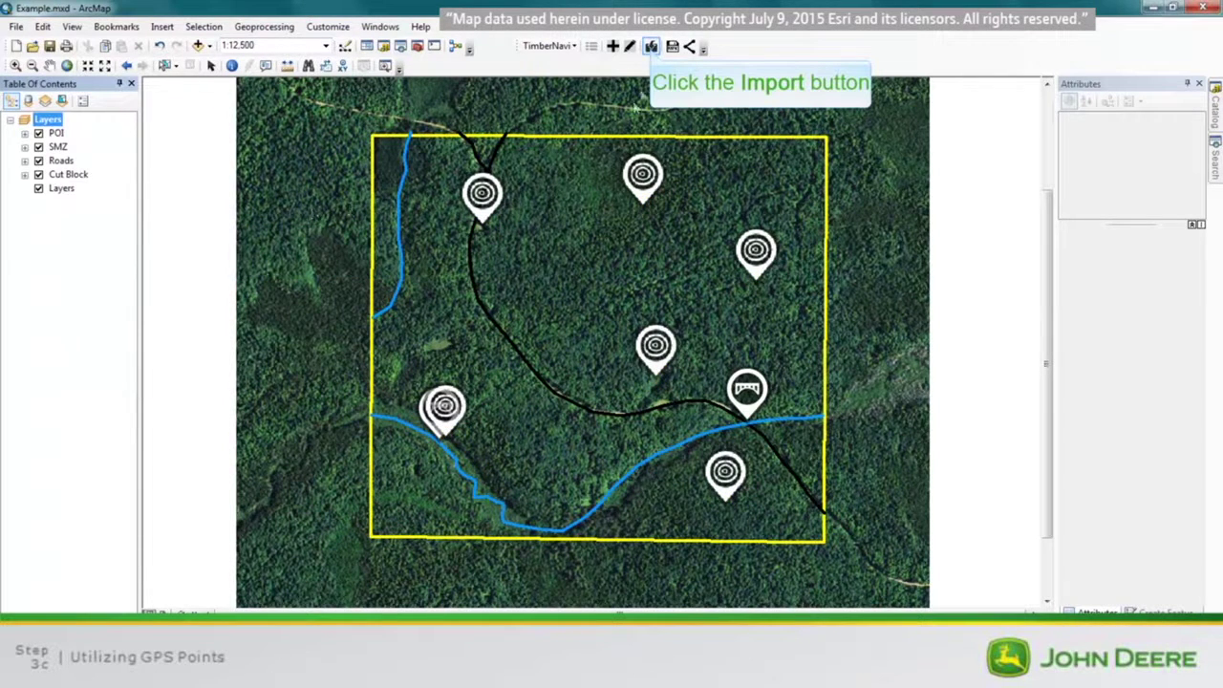
# Open the TimberNavi file import wizard
pyautogui.click(651, 49)
pyautogui.click(651, 50)
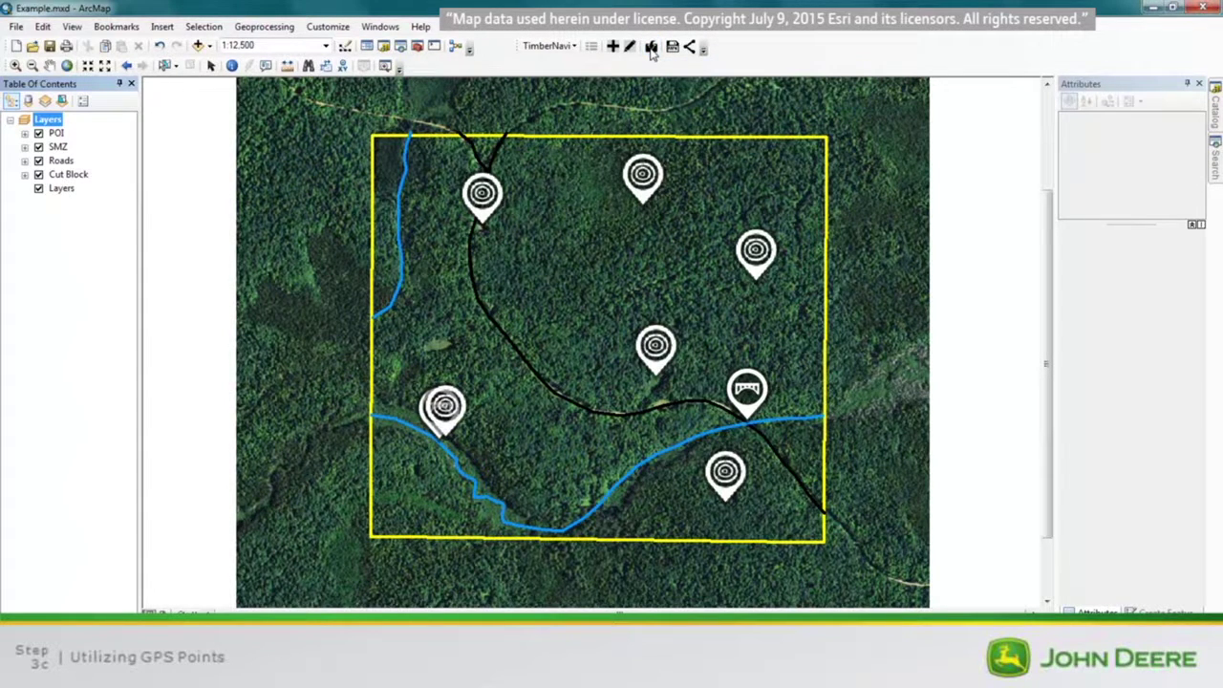